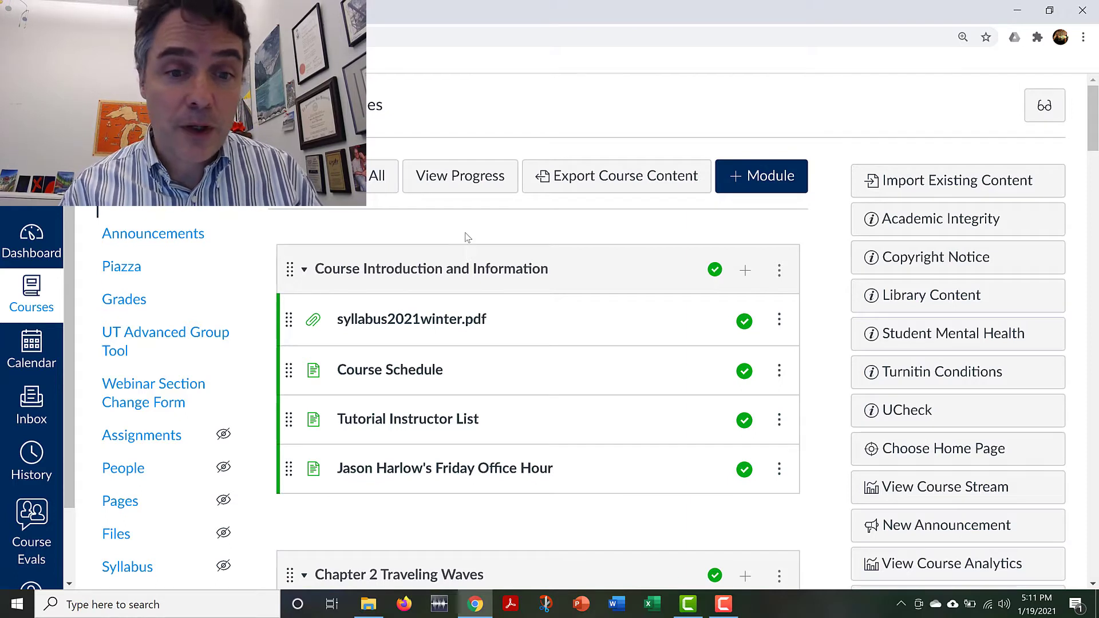
# - From the Tutorial Instructor List, open the R4A tutorial group and view its empty Announcements page
pyautogui.click(455, 420)
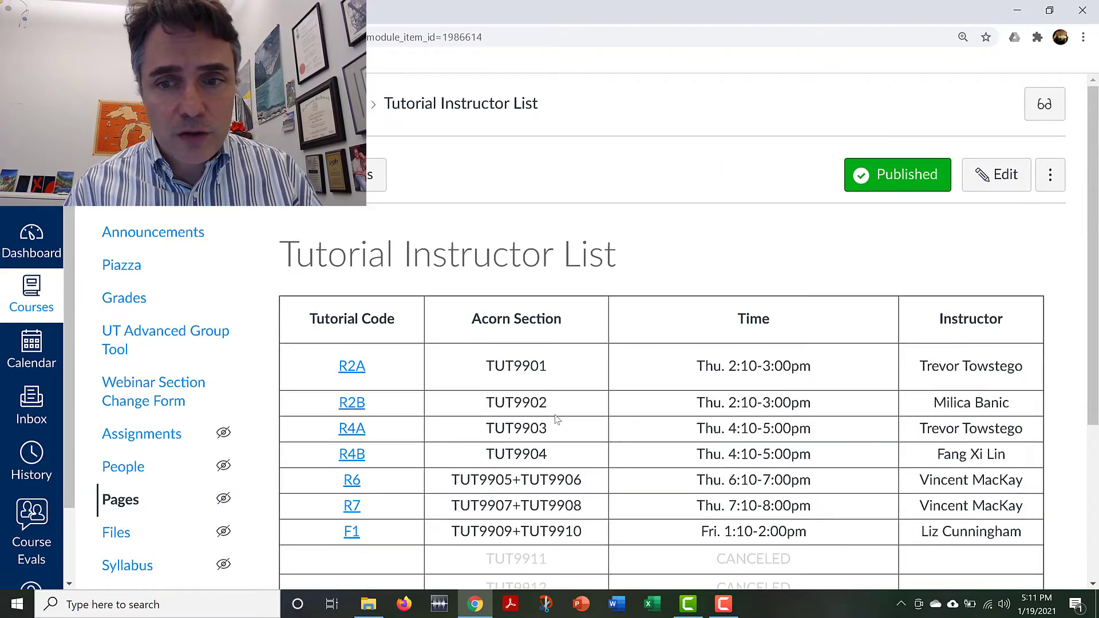
pyautogui.scroll(-2, 850, 337)
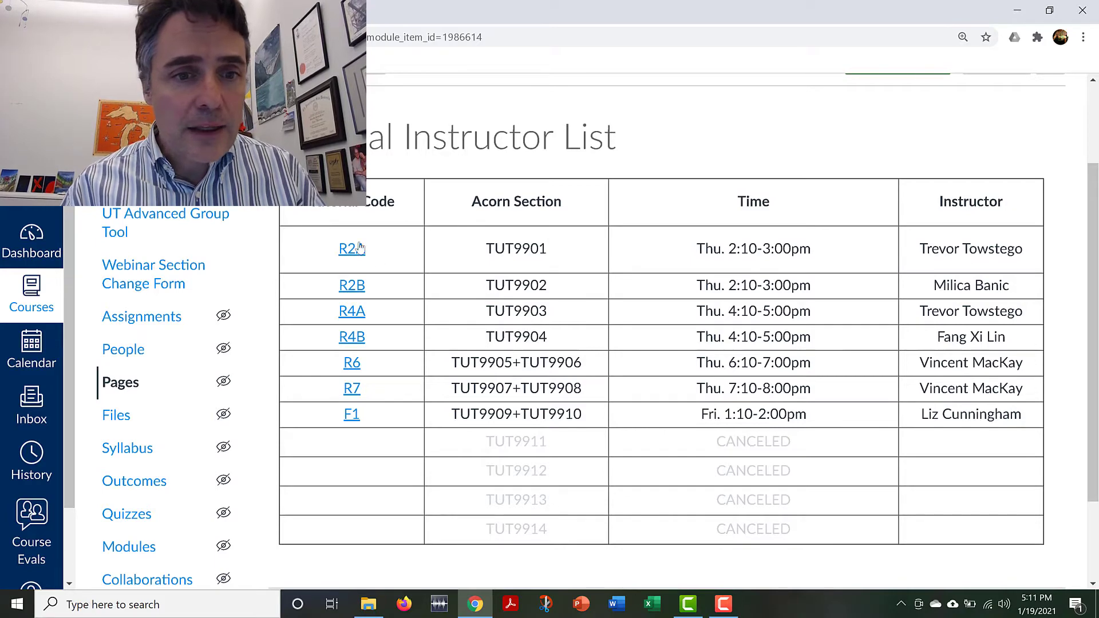
pyautogui.click(352, 314)
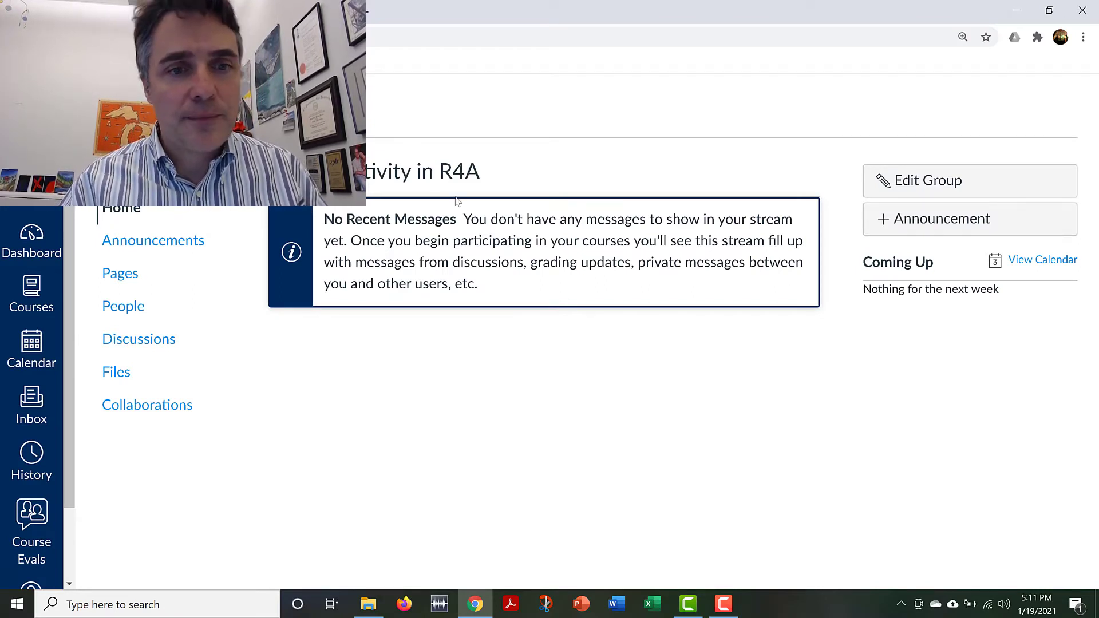
pyautogui.click(190, 241)
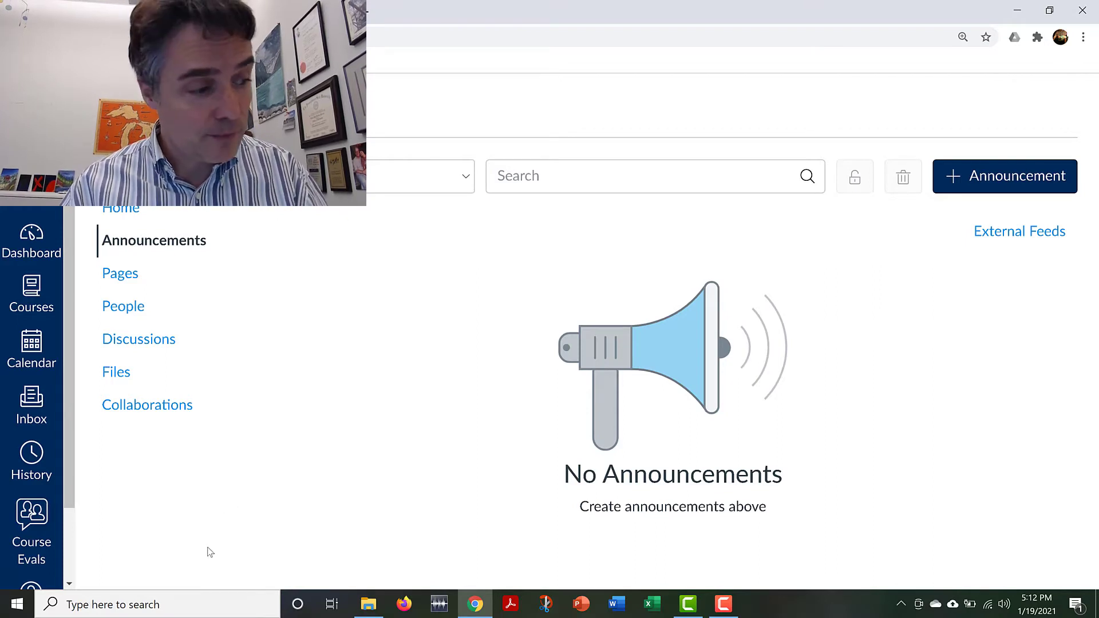
pyautogui.click(196, 610)
pyautogui.write('z')
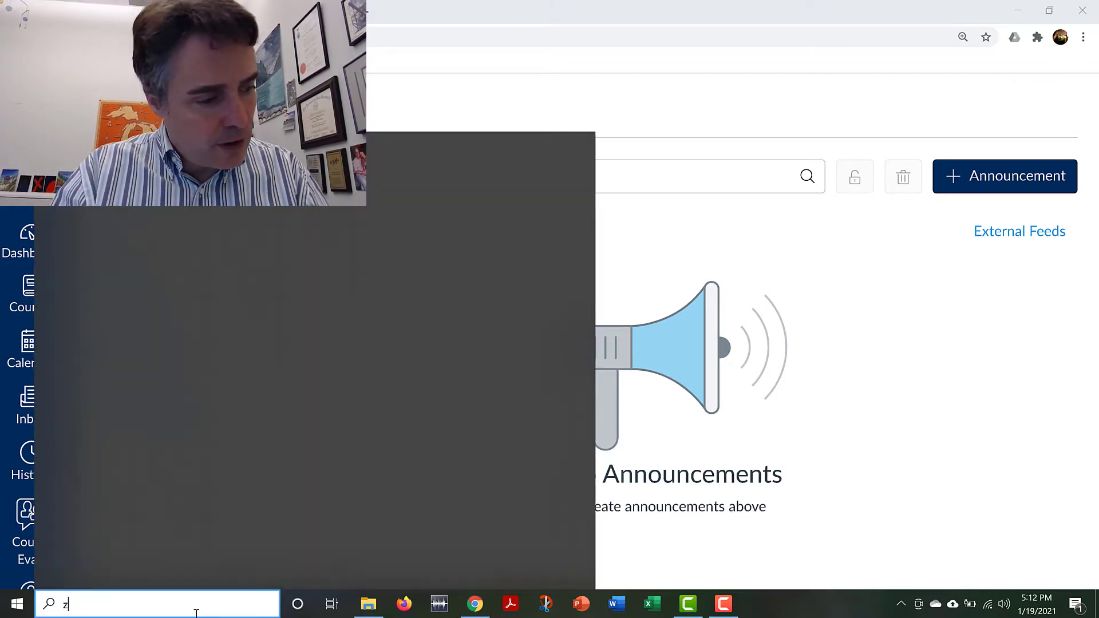
pyautogui.write('oom')
pyautogui.press('Return')
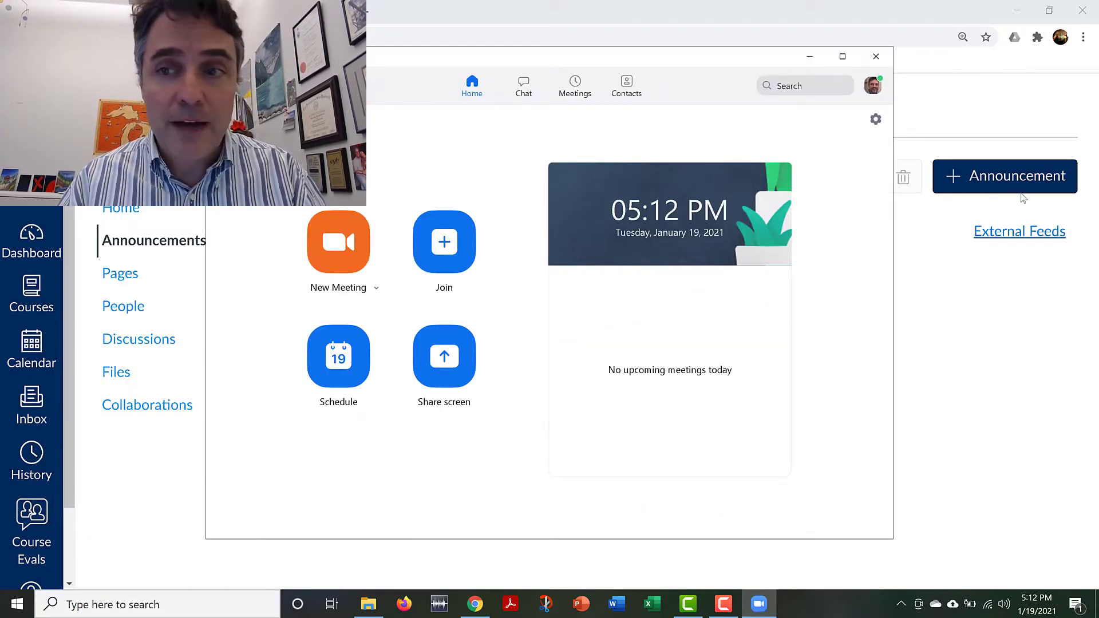
pyautogui.click(872, 85)
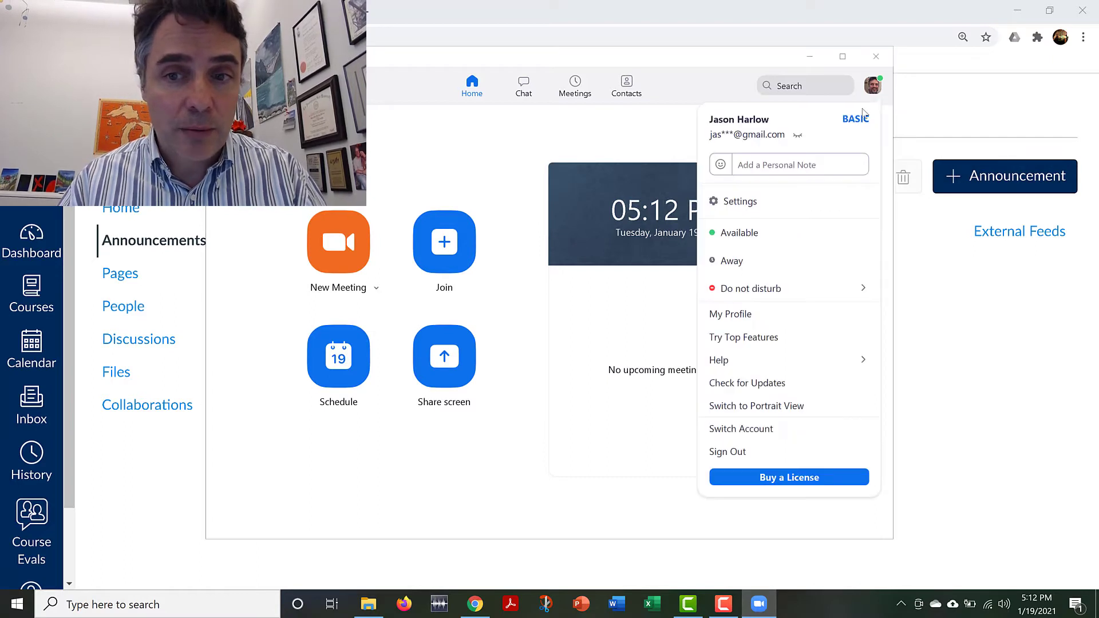
pyautogui.click(778, 380)
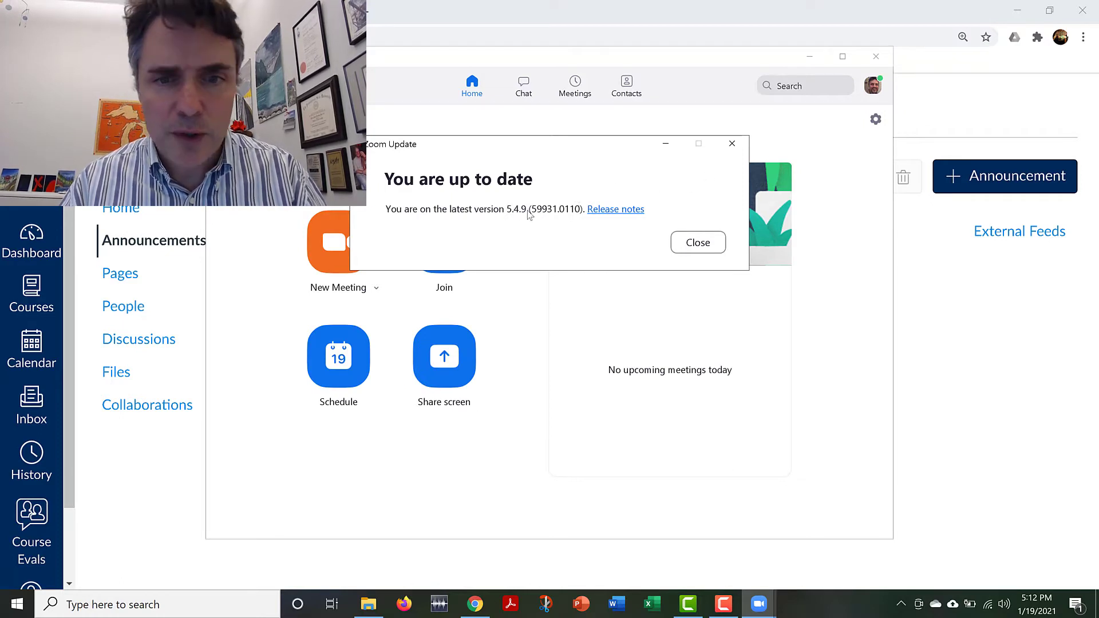
pyautogui.click(730, 147)
pyautogui.click(876, 56)
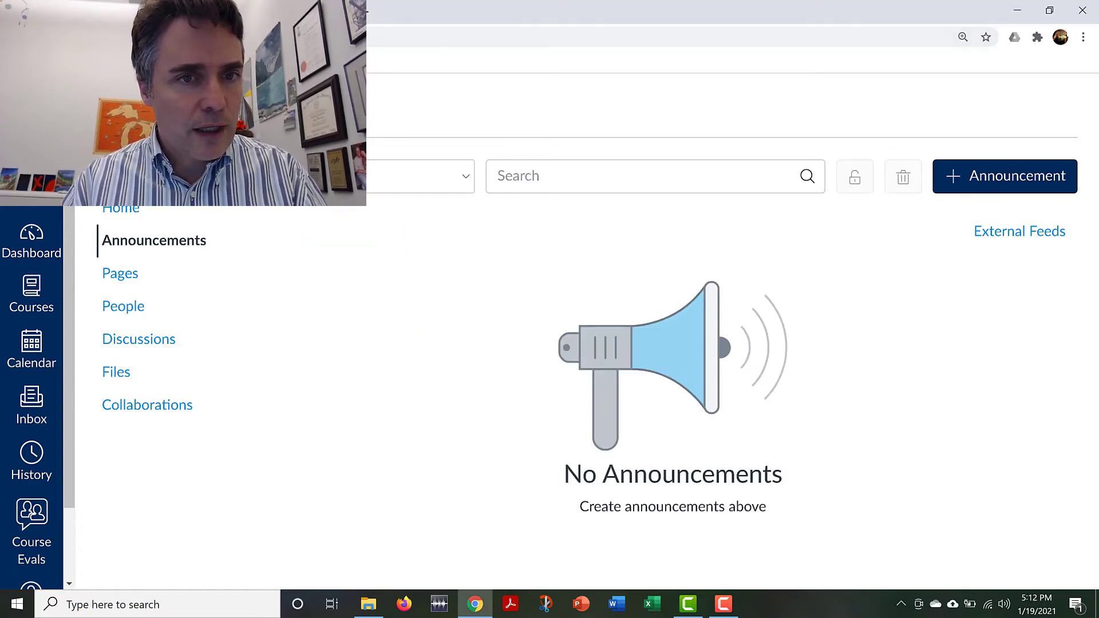
# - Load the U of T Zoom site and log in to list upcoming meetings, including PHY207 Office Hour
pyautogui.hotkey('ctrl', 'Tab')
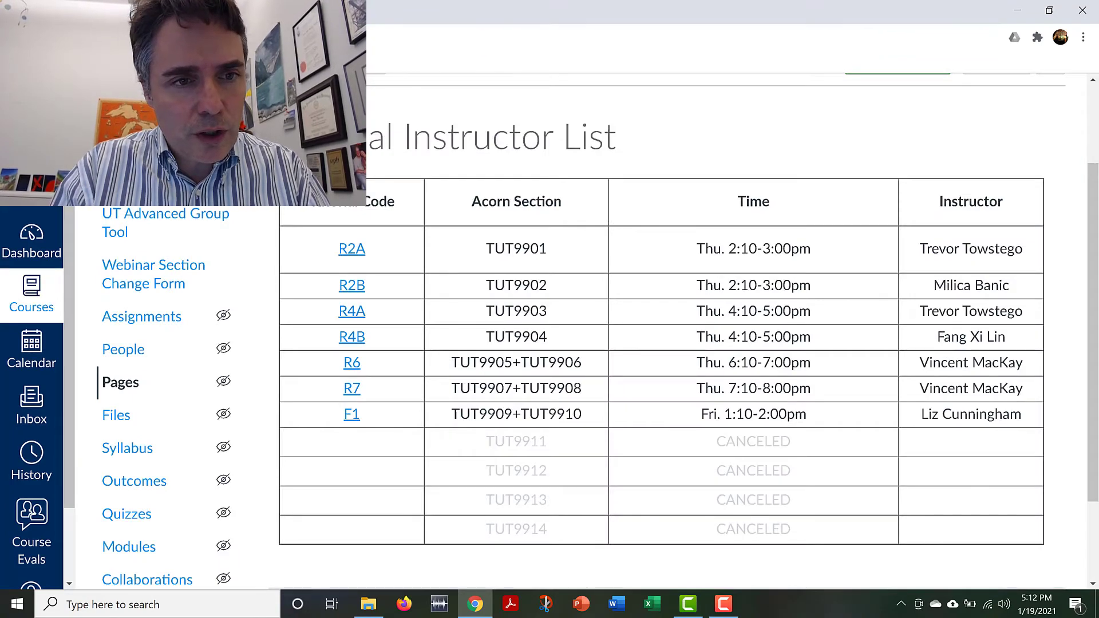
pyautogui.write('utoronto')
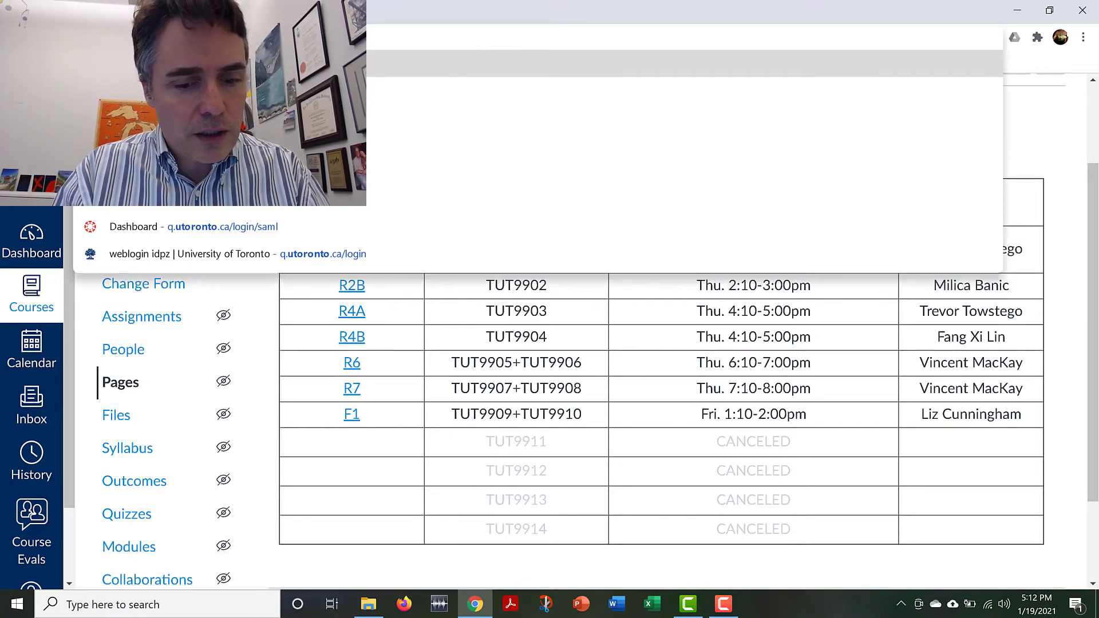
pyautogui.write('mail')
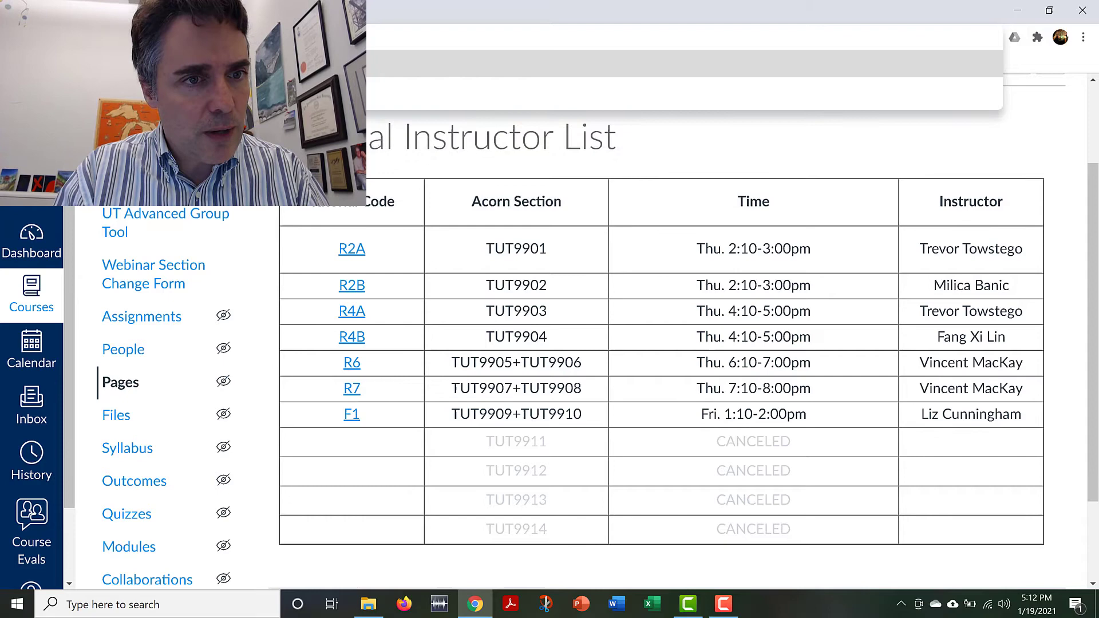
pyautogui.press('Return')
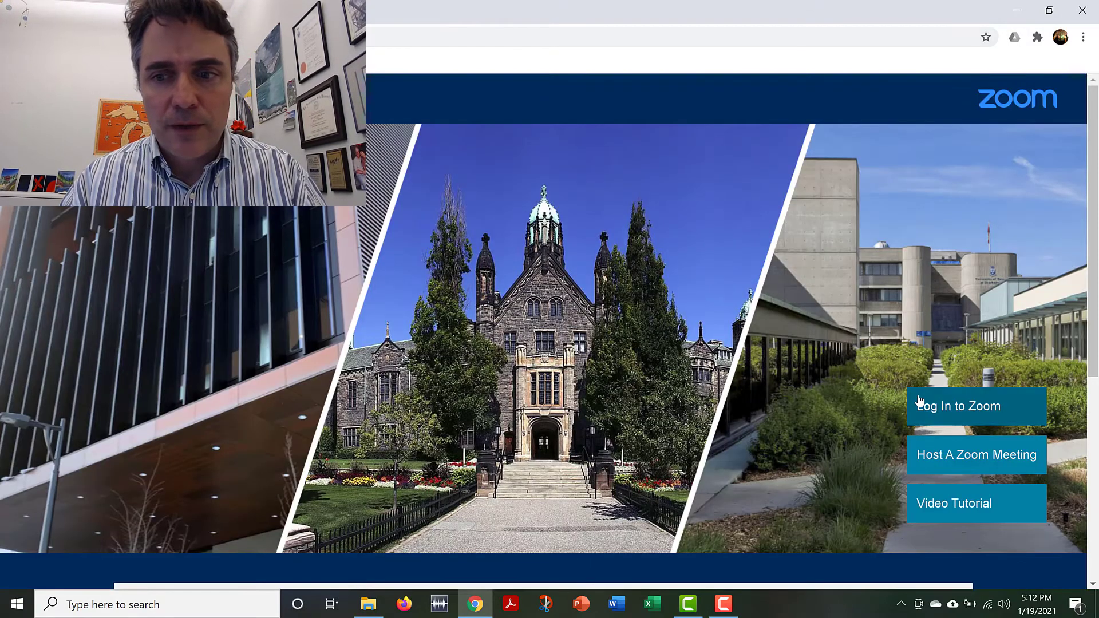
pyautogui.click(919, 400)
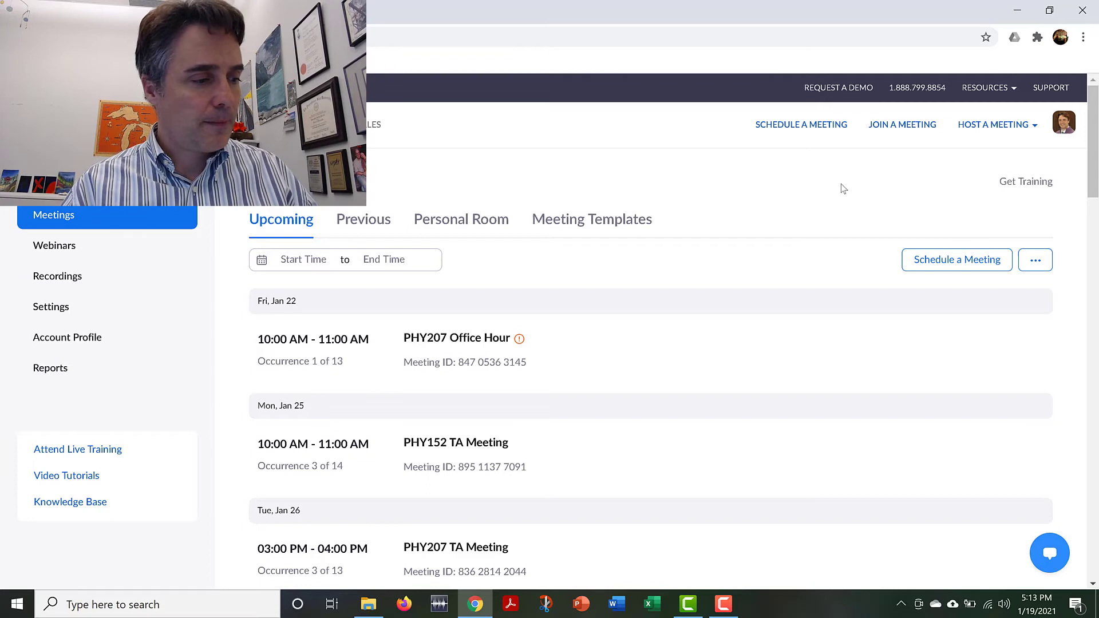
pyautogui.hotkey('ctrl', 'Tab')
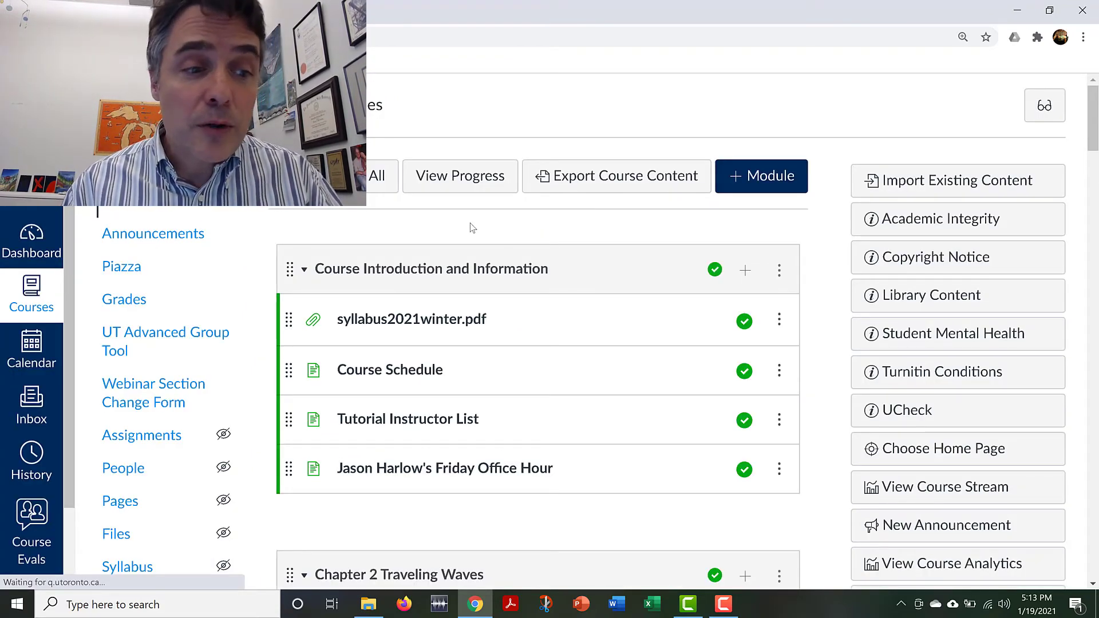
# - Open the Friday Office Hour page and select its 10:00–10:30am and 3:30–4:00pm Zoom call times
pyautogui.click(496, 469)
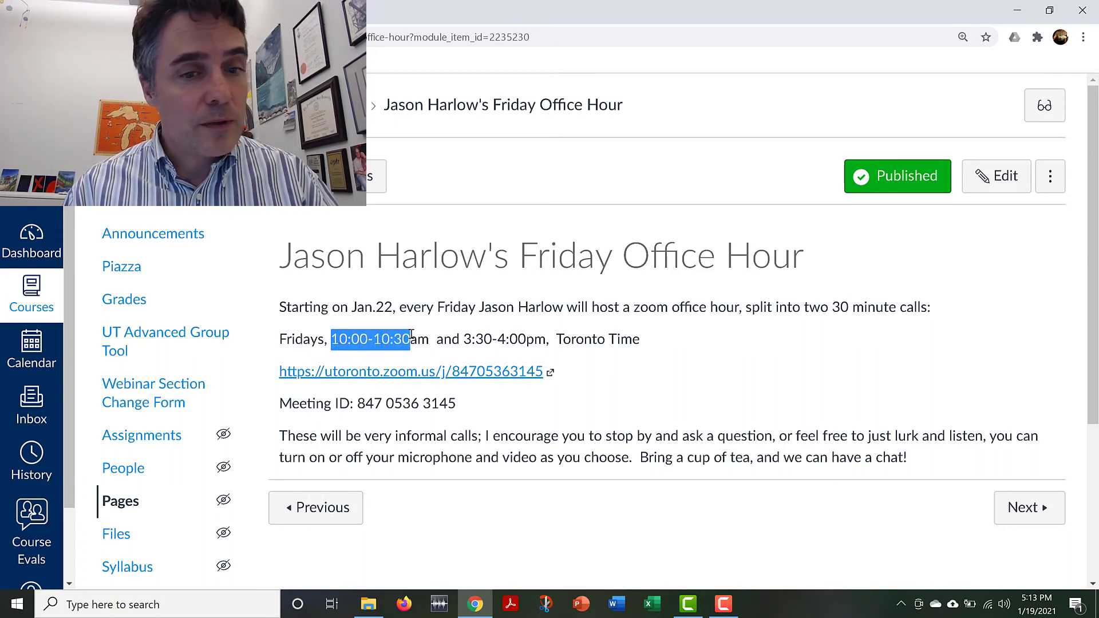
pyautogui.click(466, 339)
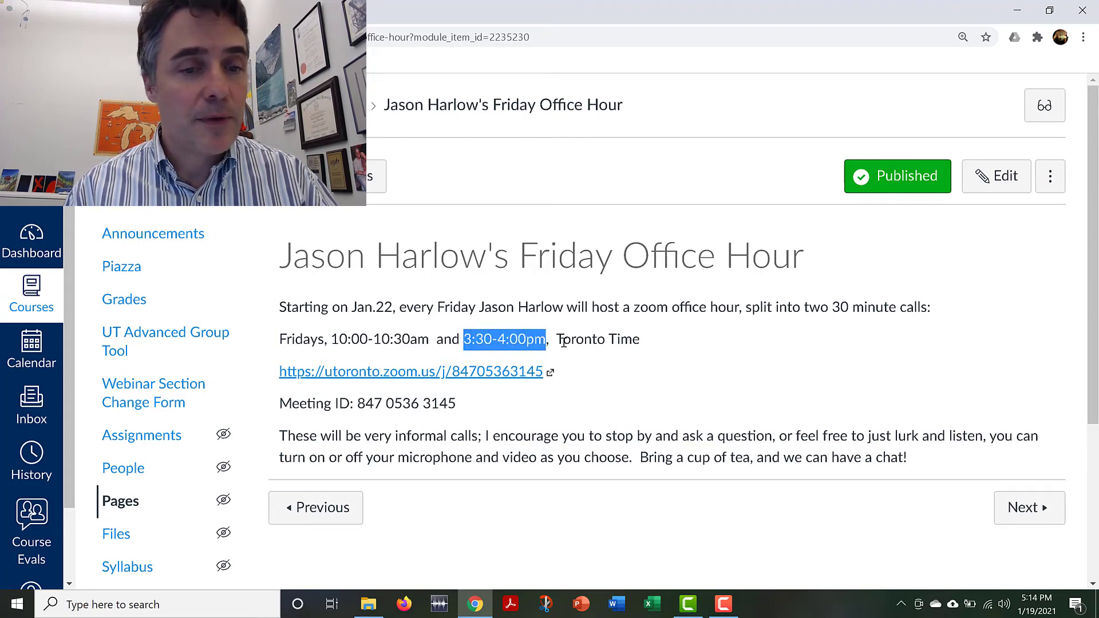
pyautogui.click(564, 342)
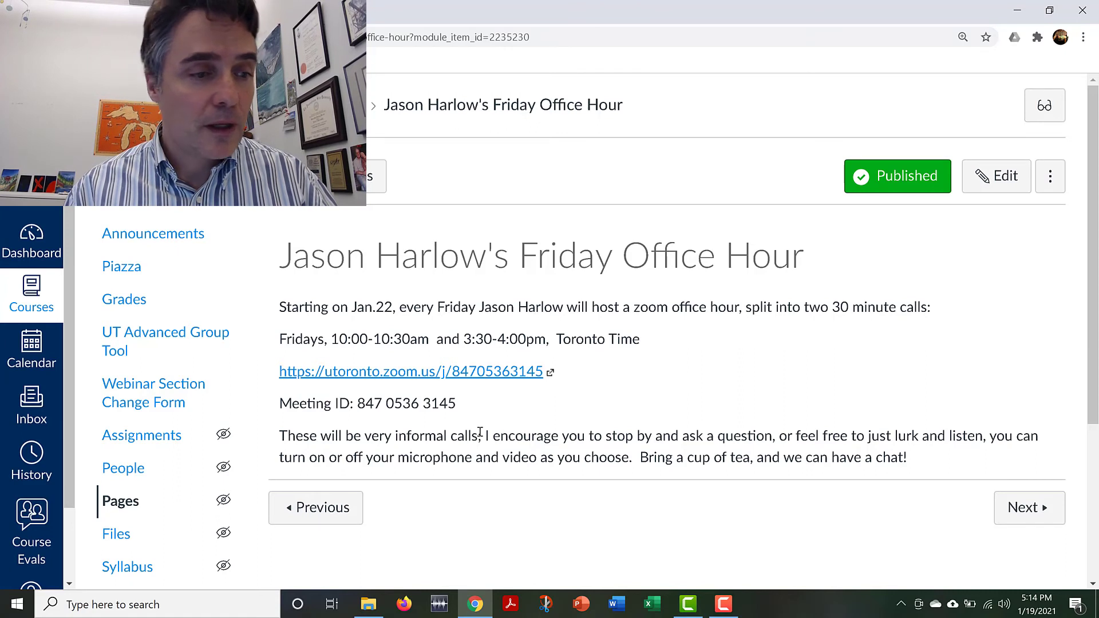